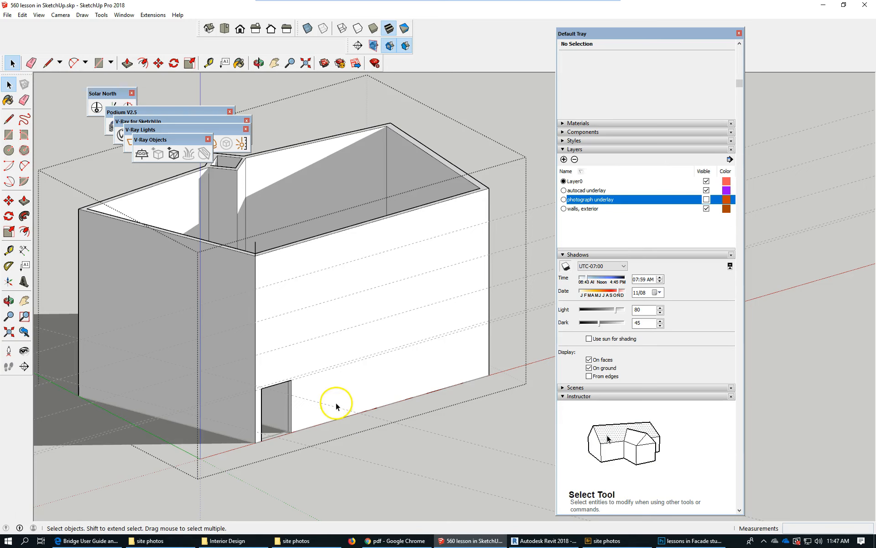
Turn on X-ray face display to see through the building's exterior walls
scroll(335, 401, up, 3)
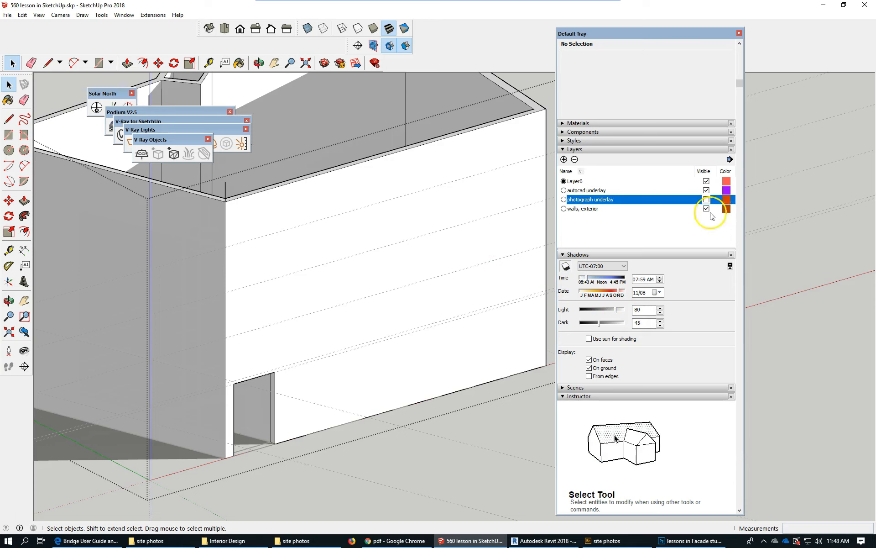
scroll(319, 328, down, 2)
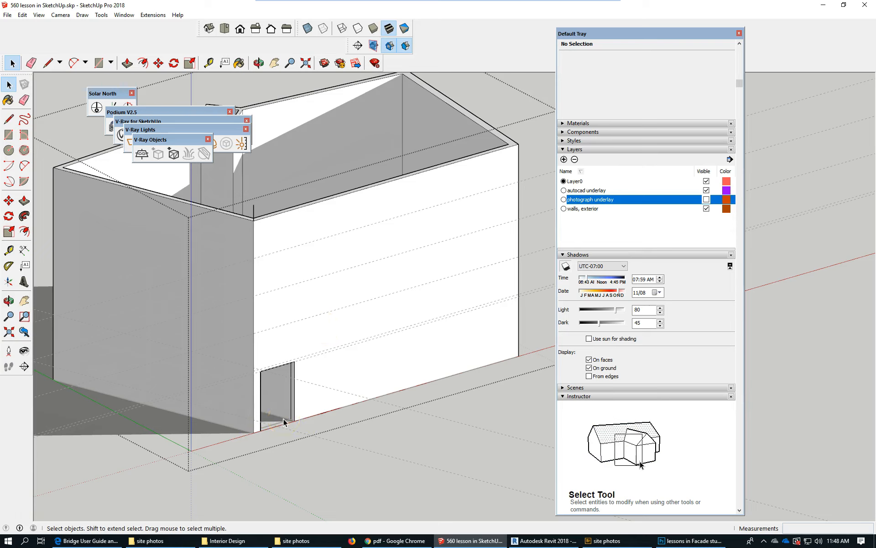
middle_drag(254, 367, 245, 473)
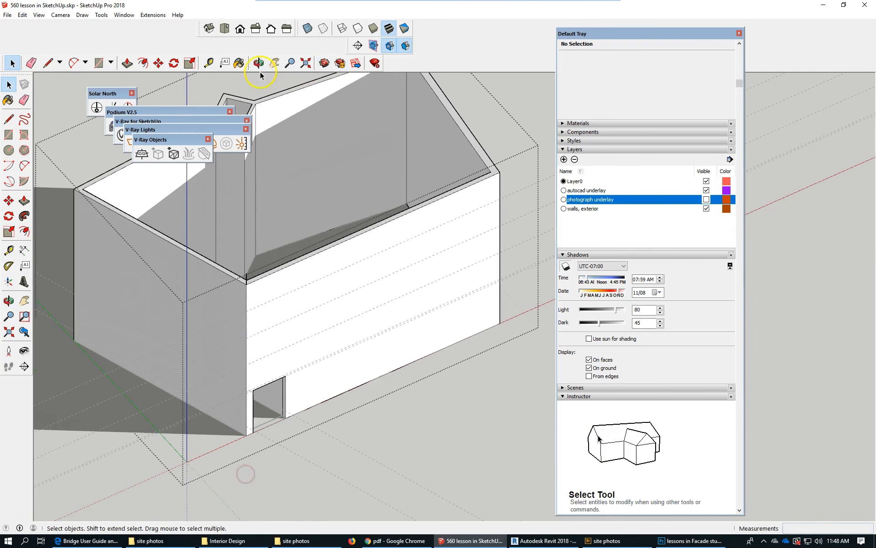
click(307, 29)
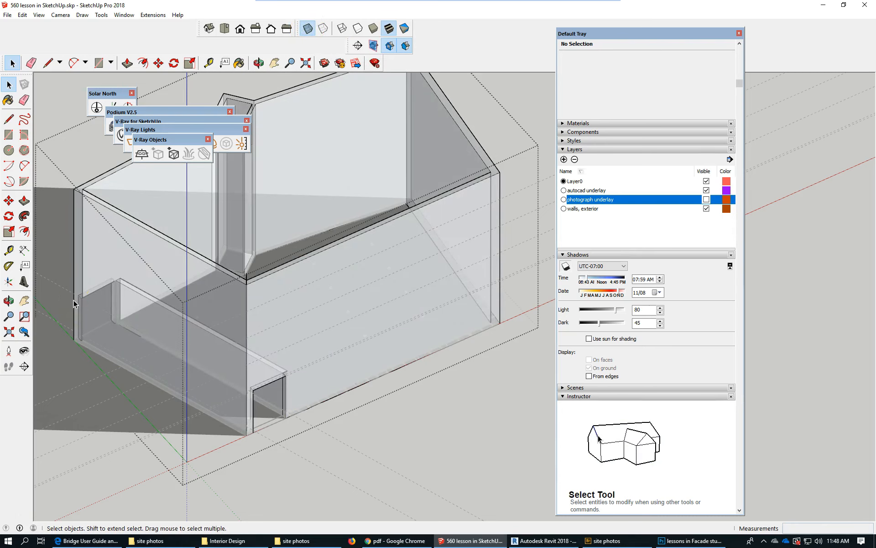
click(286, 432)
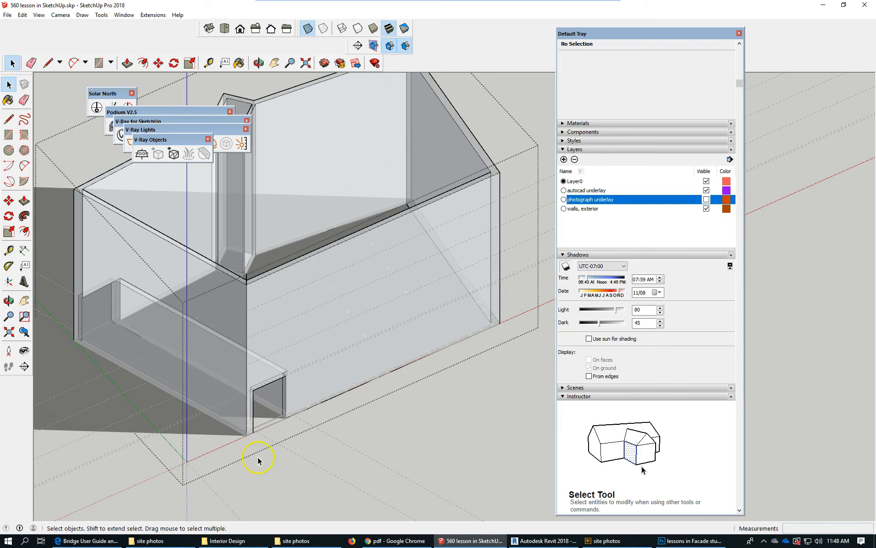
scroll(214, 416, down, 2)
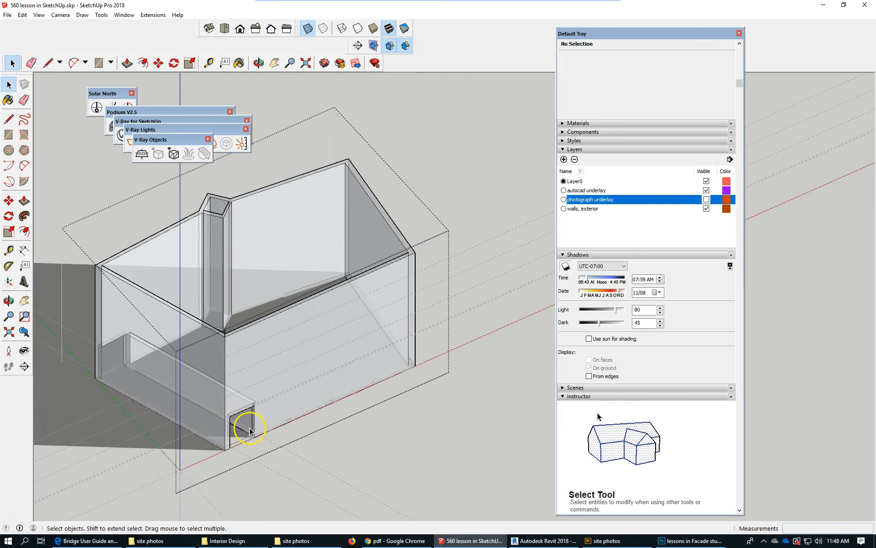
scroll(280, 417, up, 3)
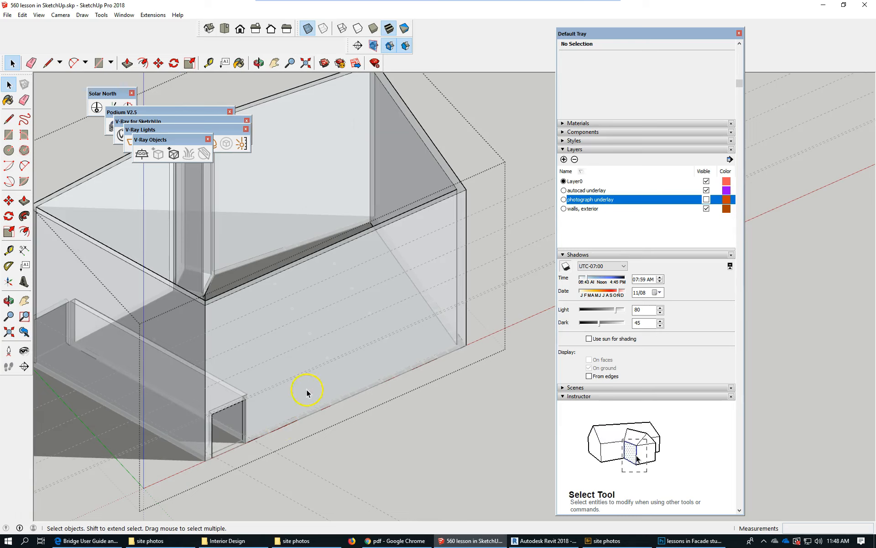
Make the photograph underlay layer visible and view the facade photo through the transparent front wall
click(706, 199)
middle_drag(260, 442, 242, 426)
scroll(274, 418, up, 6)
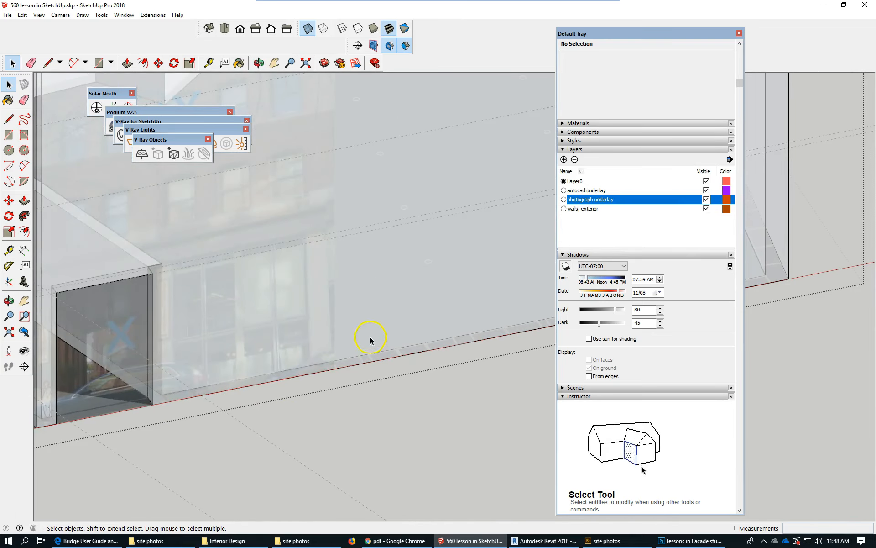
scroll(200, 376, down, 2)
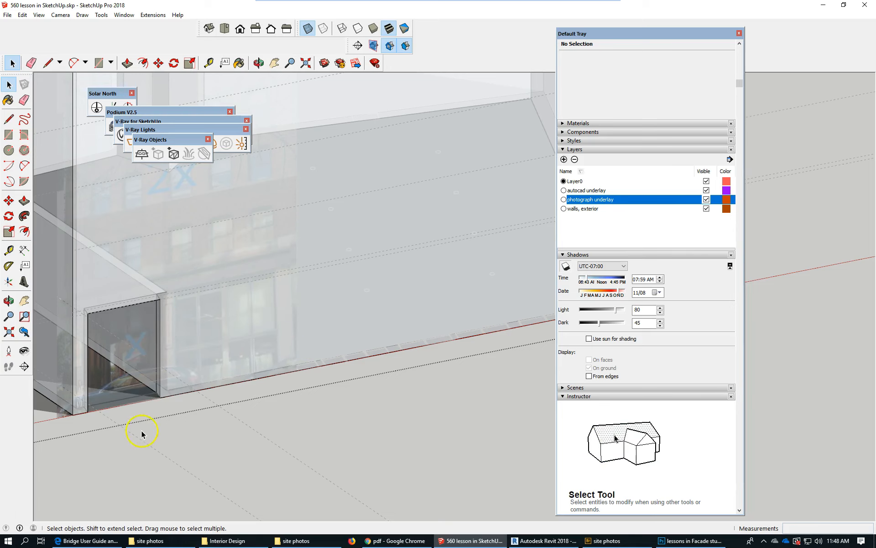
scroll(142, 432, down, 2)
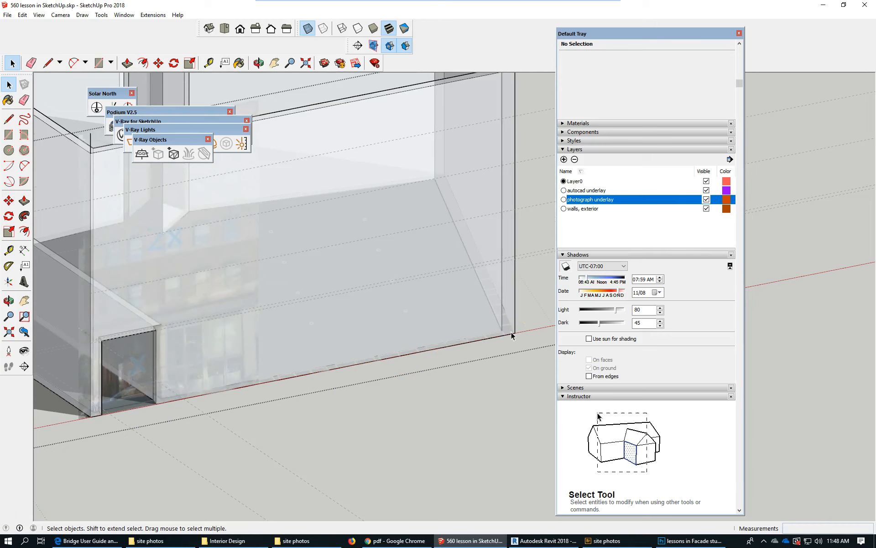
Leave the open wall group and hide the "walls, exterior" layer
click(707, 208)
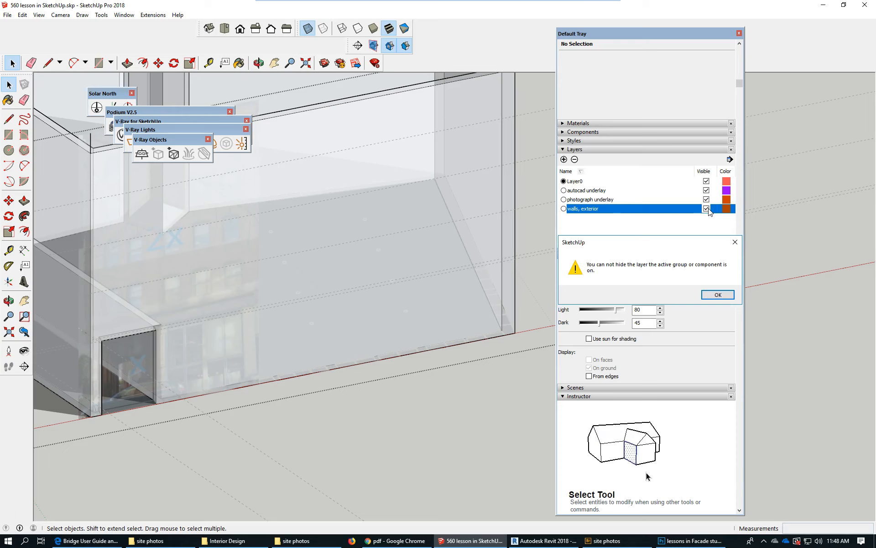
click(728, 294)
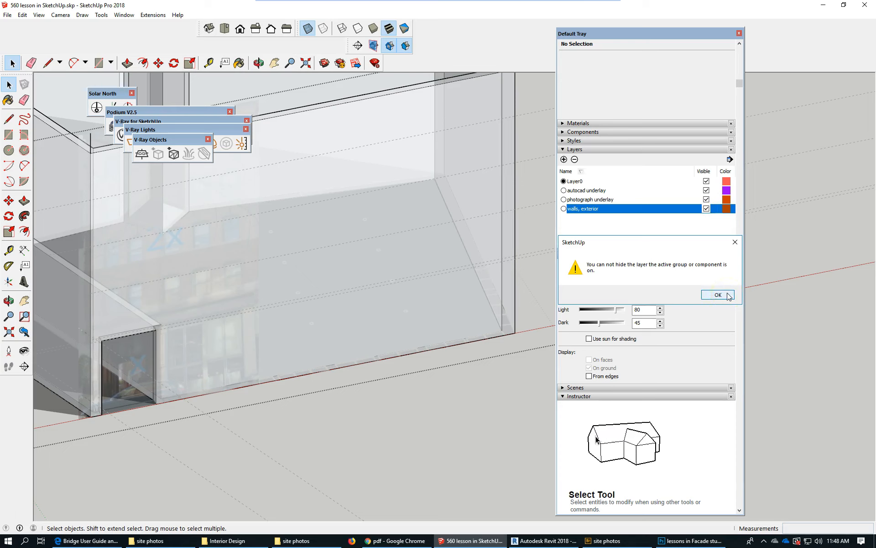
click(727, 294)
click(446, 399)
click(715, 210)
click(706, 209)
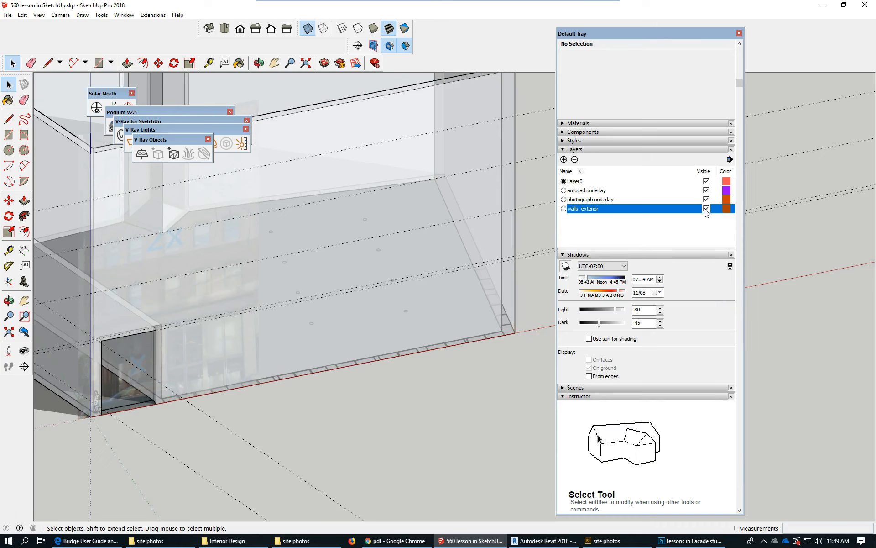
click(706, 209)
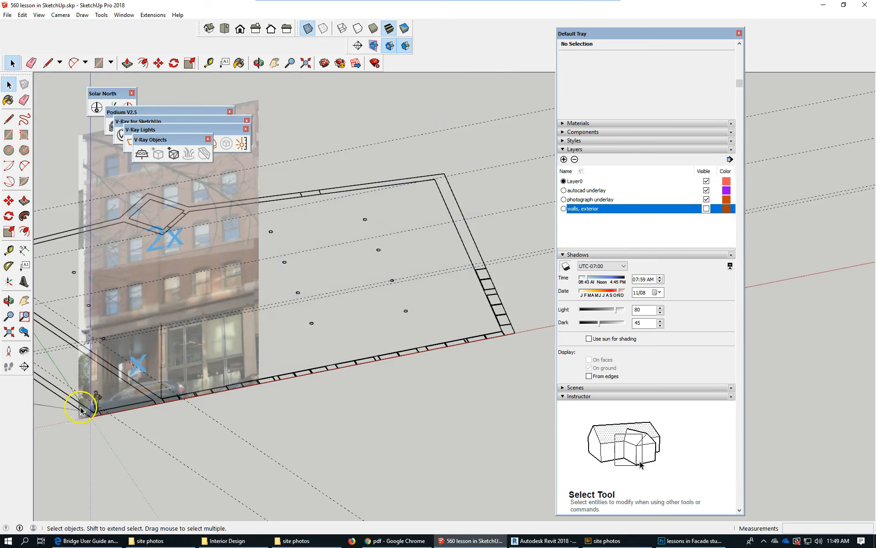
Compare the photographed storefront with the floor plan underlay and show the "walls, exterior" layer again
scroll(92, 395, up, 3)
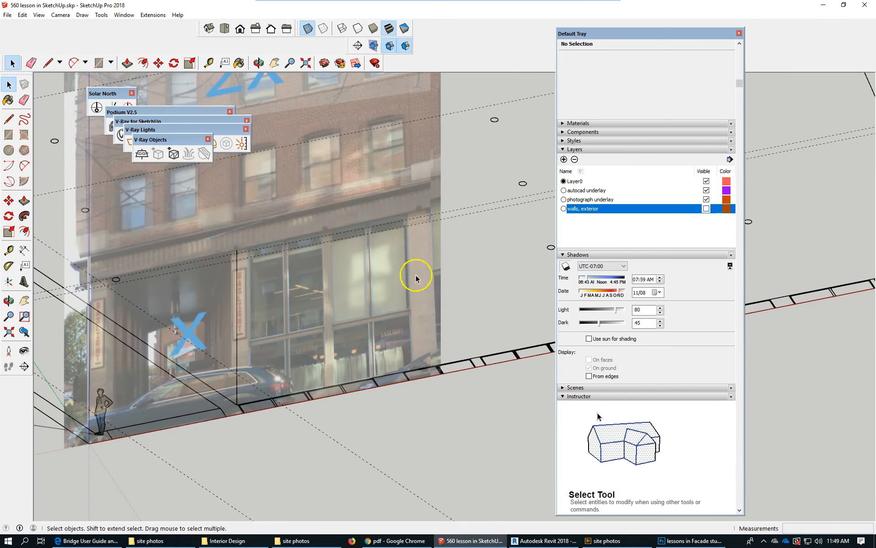
scroll(429, 381, up, 1)
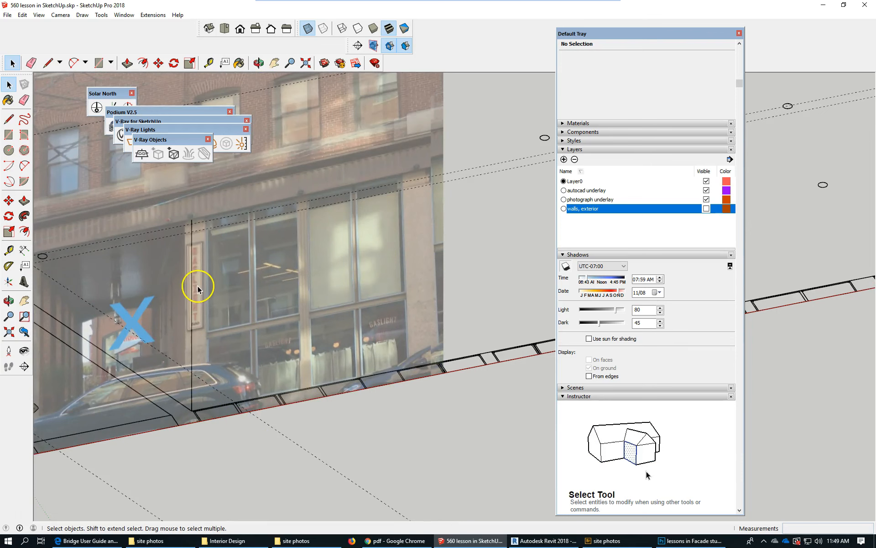
scroll(429, 353, down, 2)
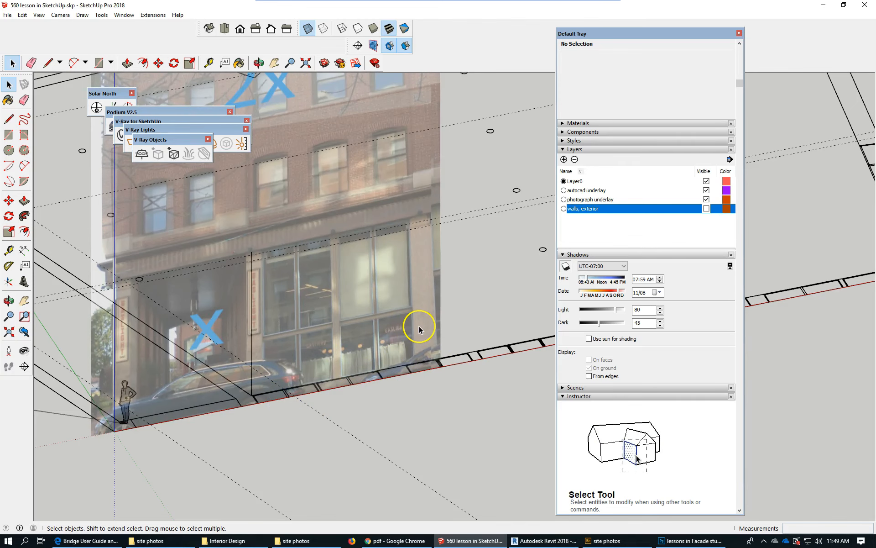
scroll(447, 383, down, 2)
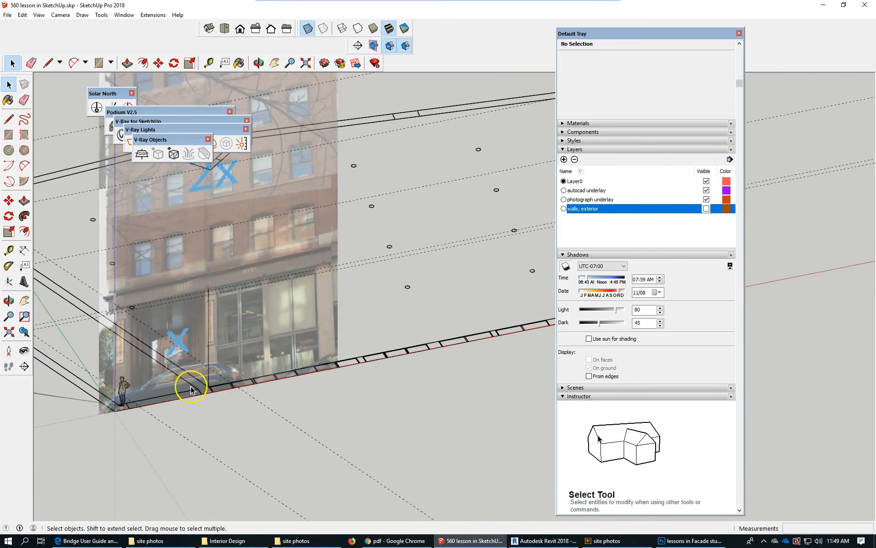
scroll(234, 395, up, 3)
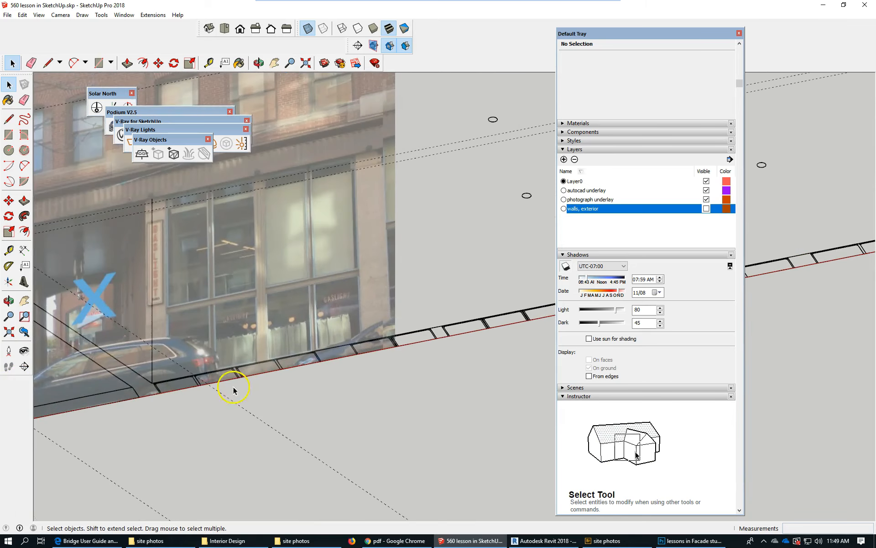
scroll(107, 384, down, 2)
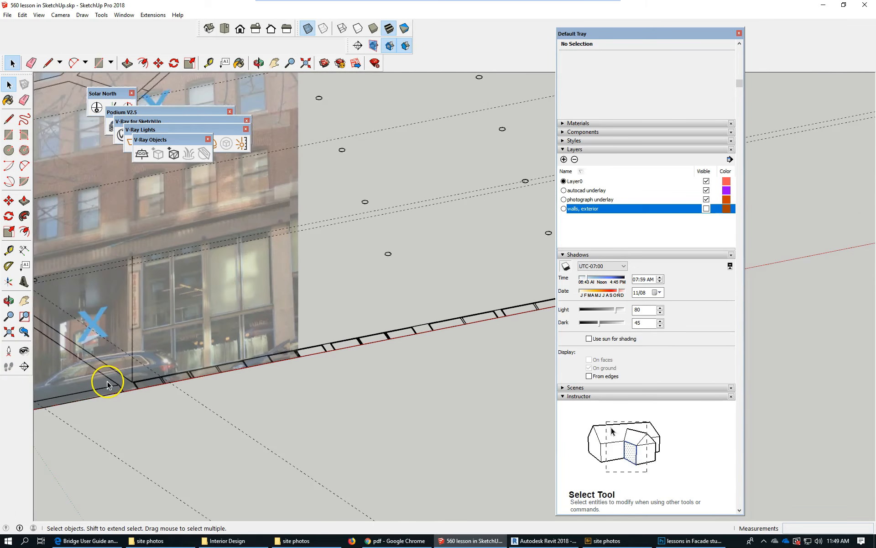
click(706, 209)
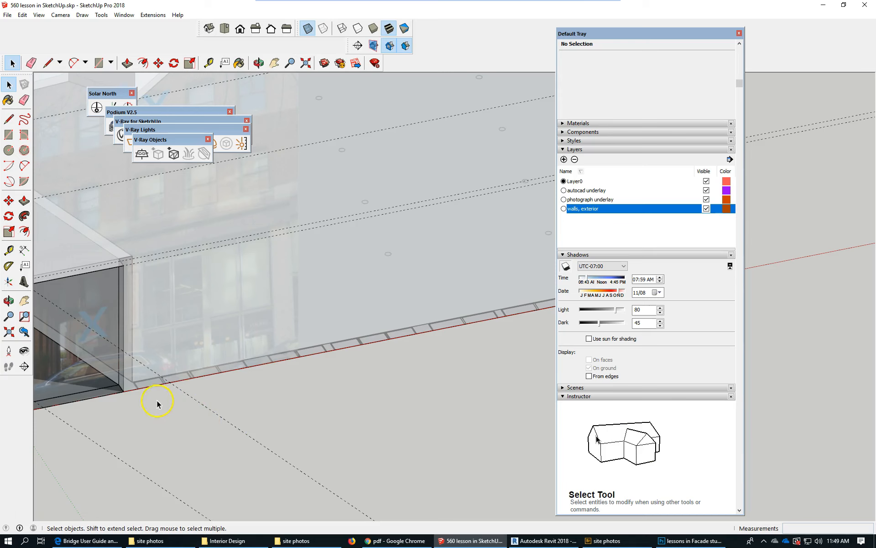
Place a vertical guide on the front wall 1' 10" from the passage opening's edge, at the first storefront mark on the plan
click(9, 249)
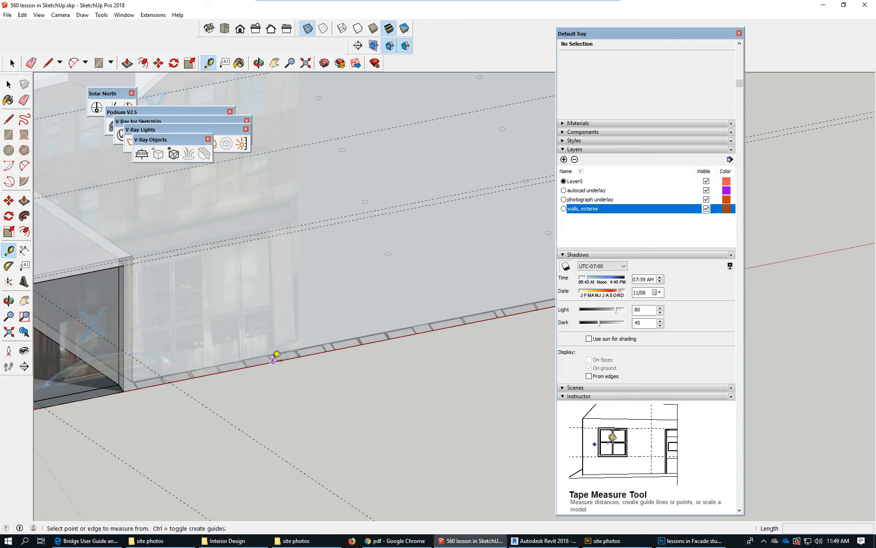
click(277, 354)
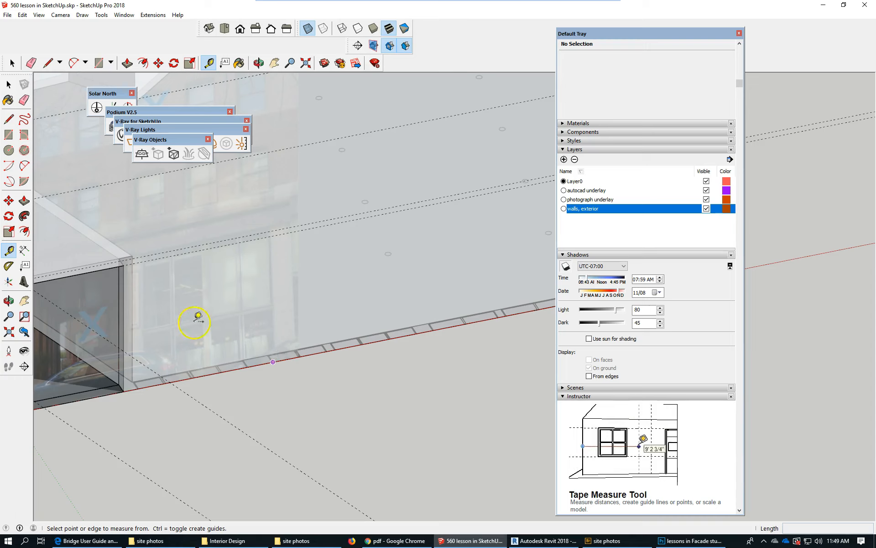
click(123, 319)
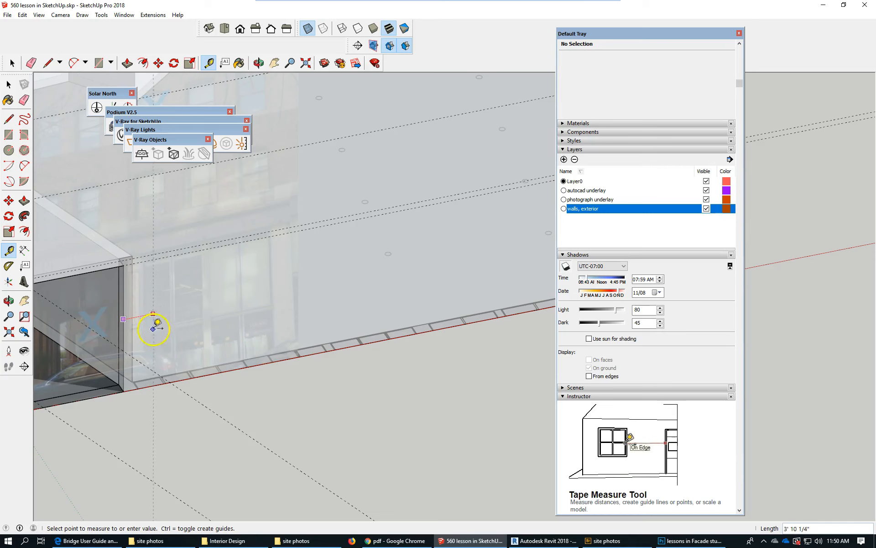
scroll(150, 372, up, 3)
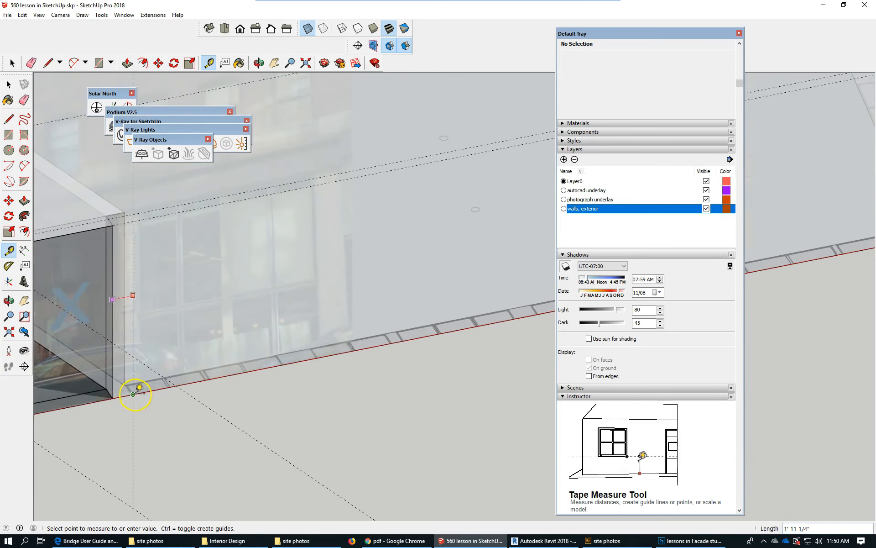
scroll(134, 391, up, 4)
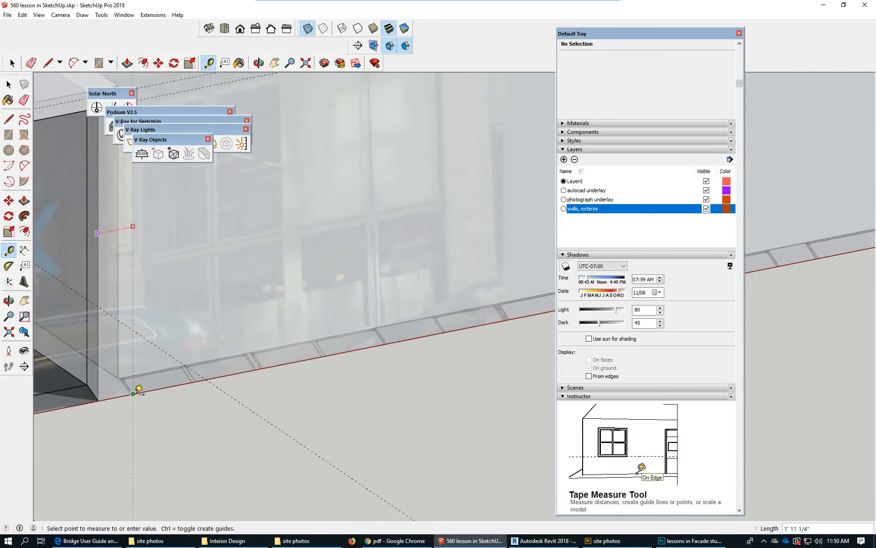
scroll(132, 389, up, 1)
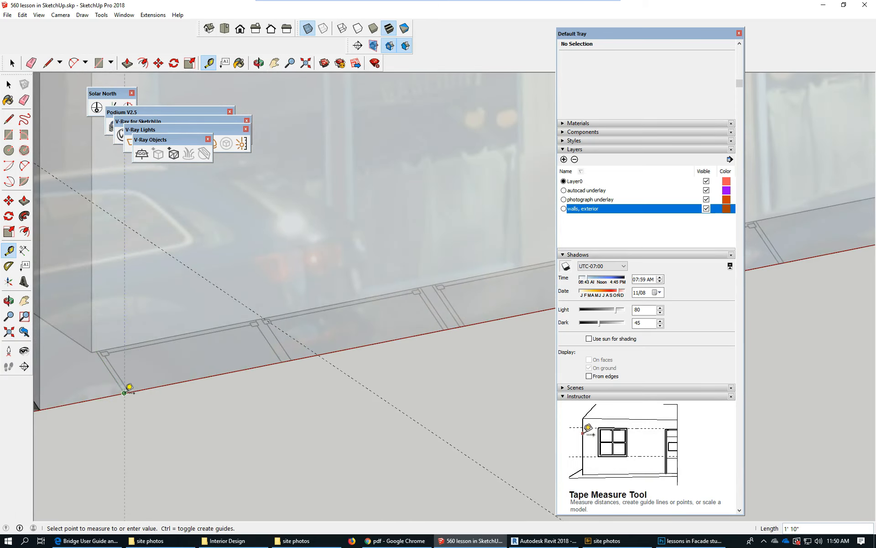
click(125, 393)
Place a second vertical guide 14' 3" from the first one, at the matching storefront mark on the floor plan
scroll(165, 406, down, 2)
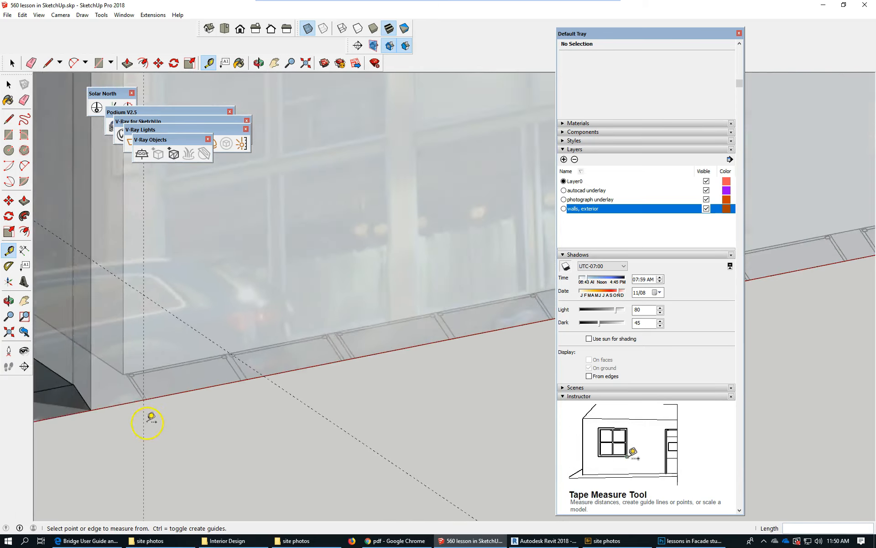
scroll(137, 418, down, 5)
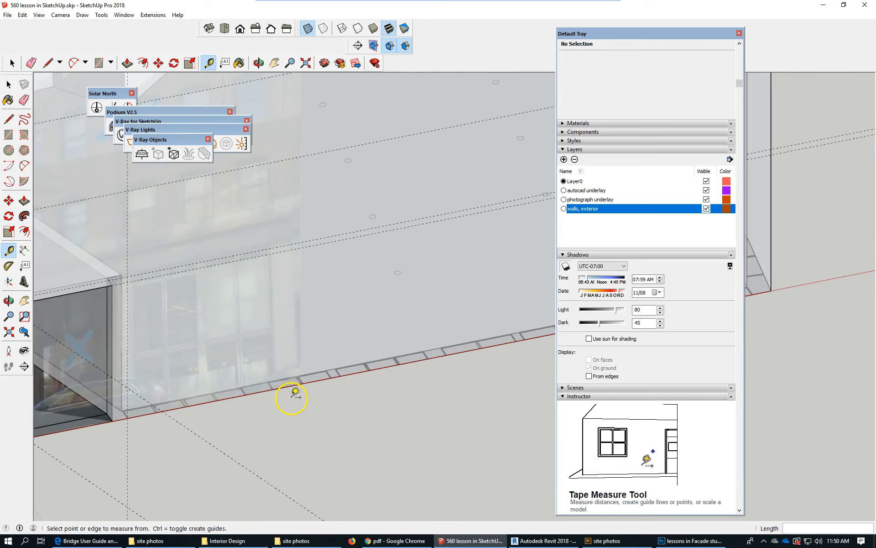
scroll(237, 401, up, 3)
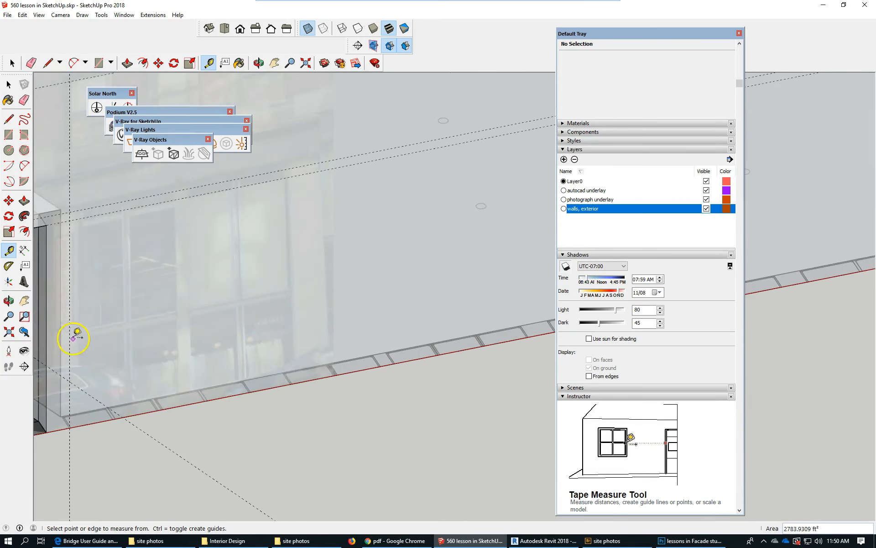
click(69, 315)
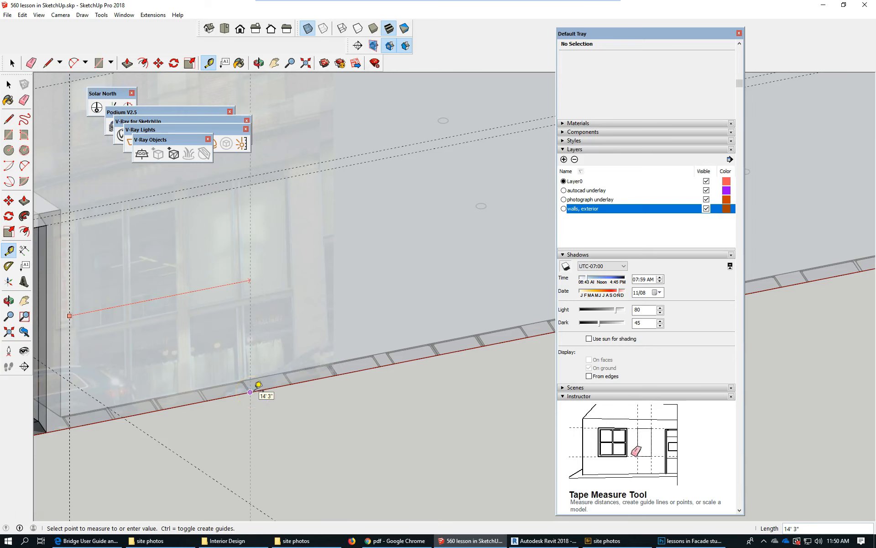
scroll(252, 392, up, 4)
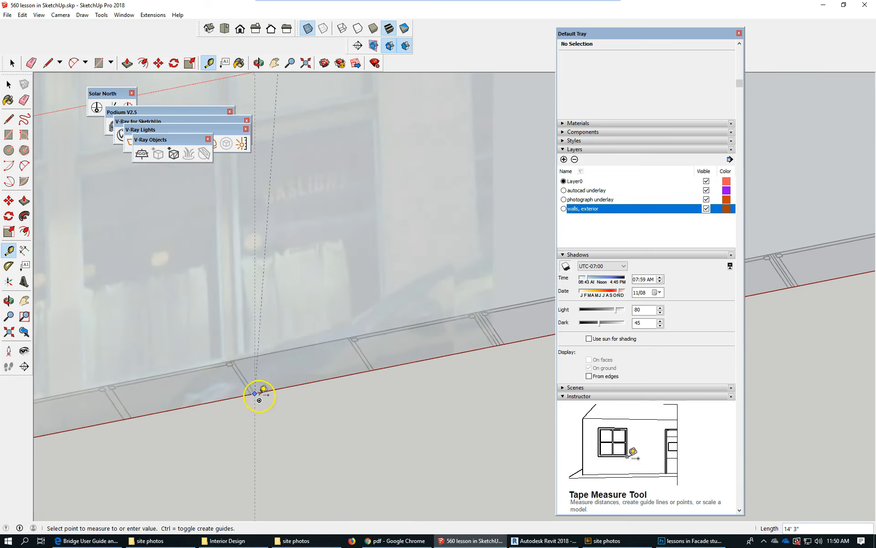
click(258, 394)
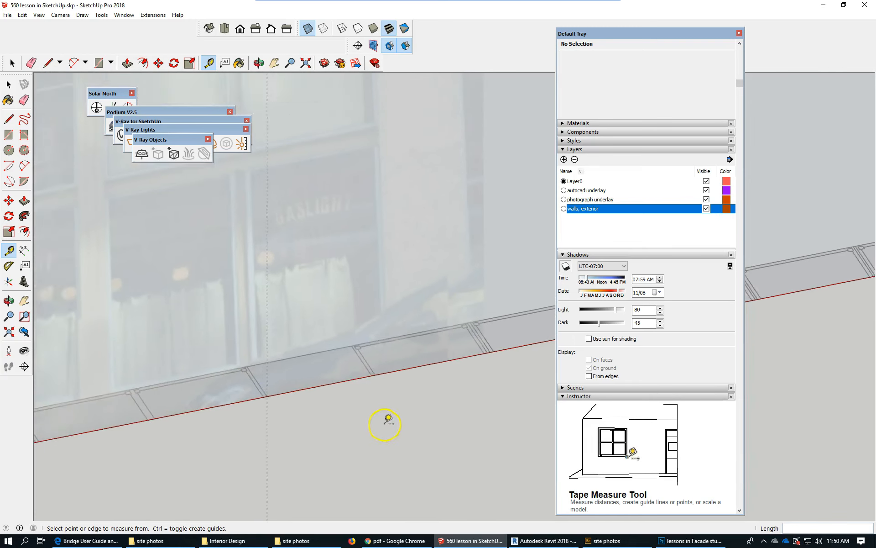
Place a third vertical guide on the front wall 3' 2" past the second, at the next storefront mark on the plan
scroll(347, 415, down, 5)
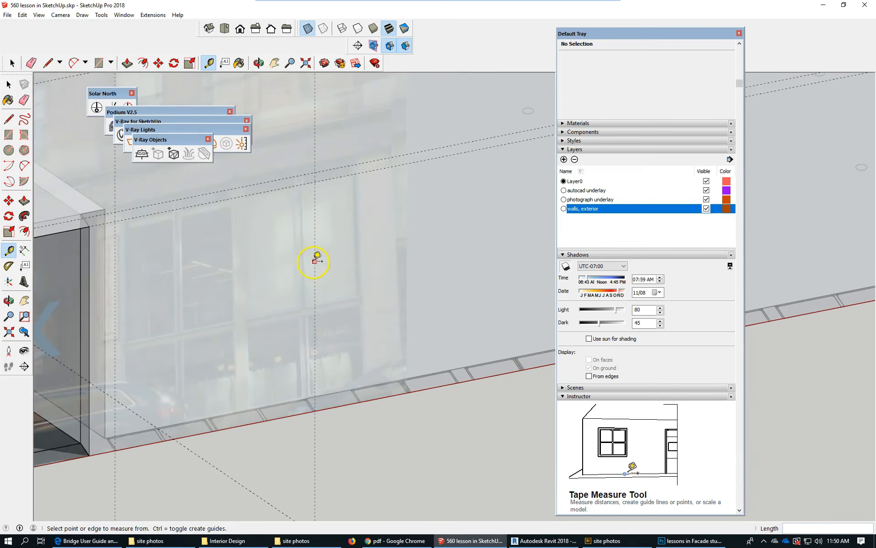
click(314, 258)
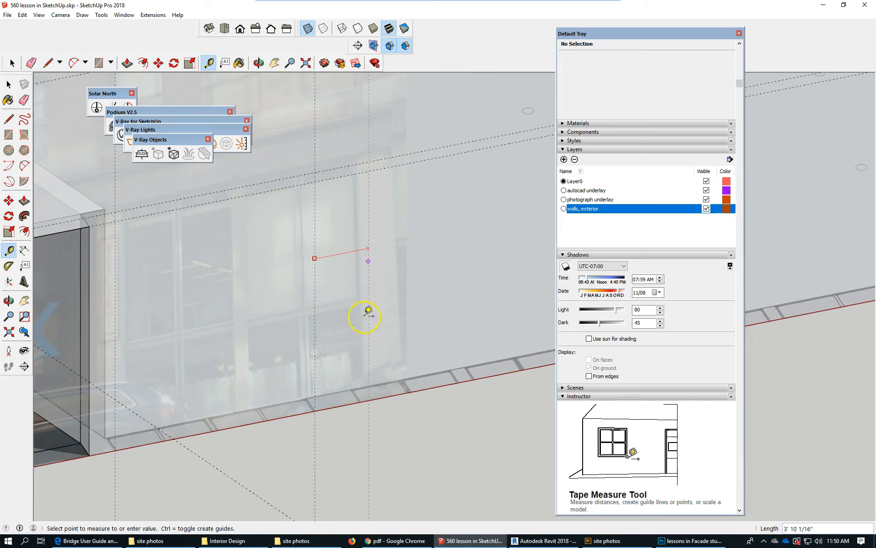
scroll(371, 402, up, 5)
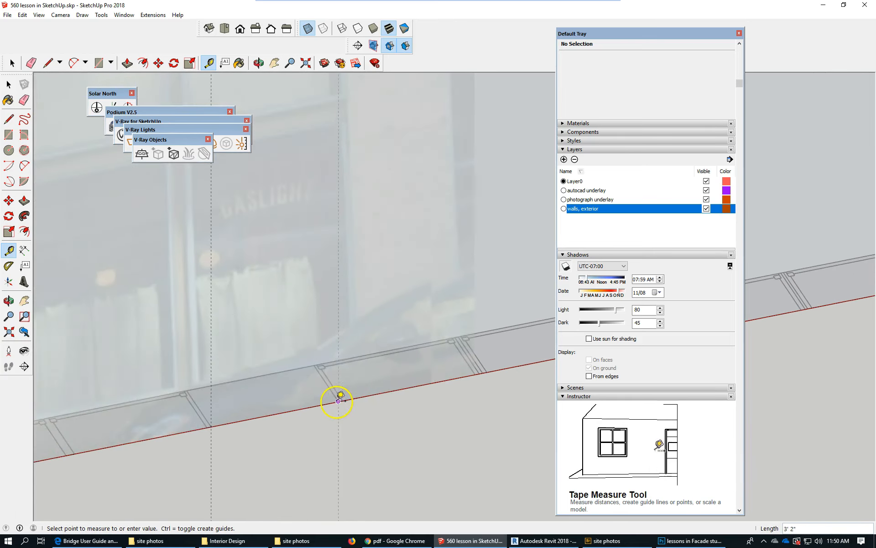
click(338, 401)
scroll(260, 375, down, 5)
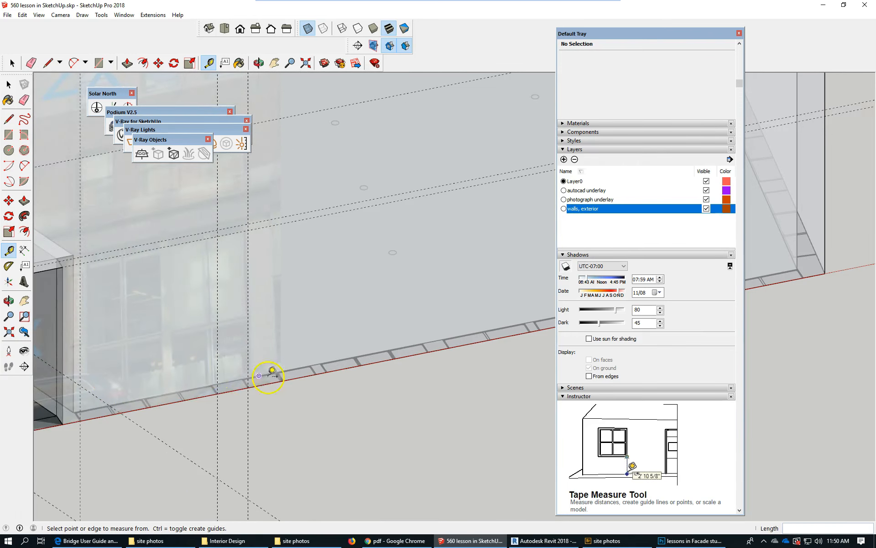
Place a vertical guide 18' 8 3/4" from the third one, at the far side of the second storefront opening on the plan
click(248, 325)
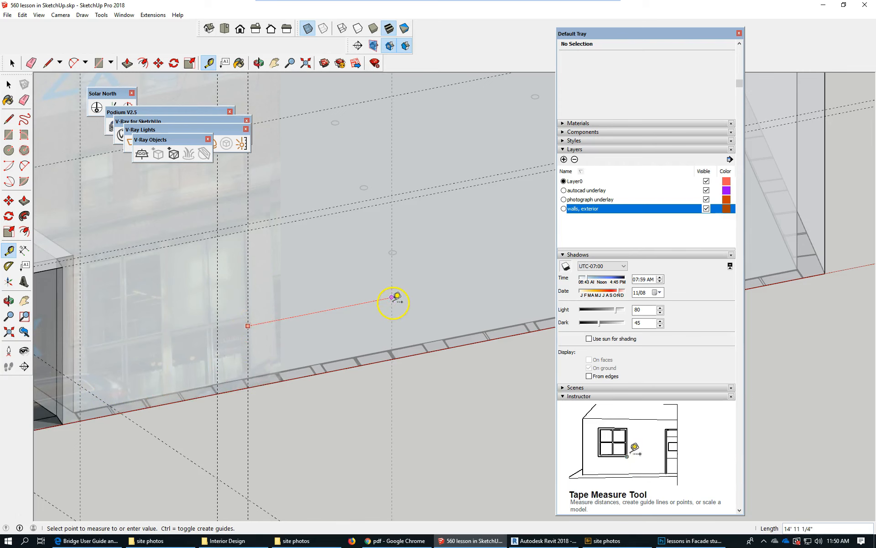
scroll(395, 297, up, 1)
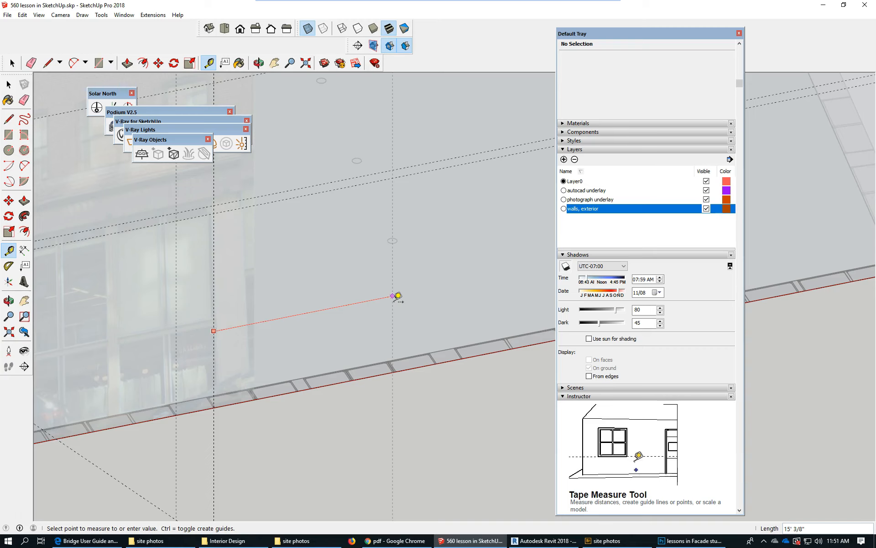
scroll(395, 297, down, 1)
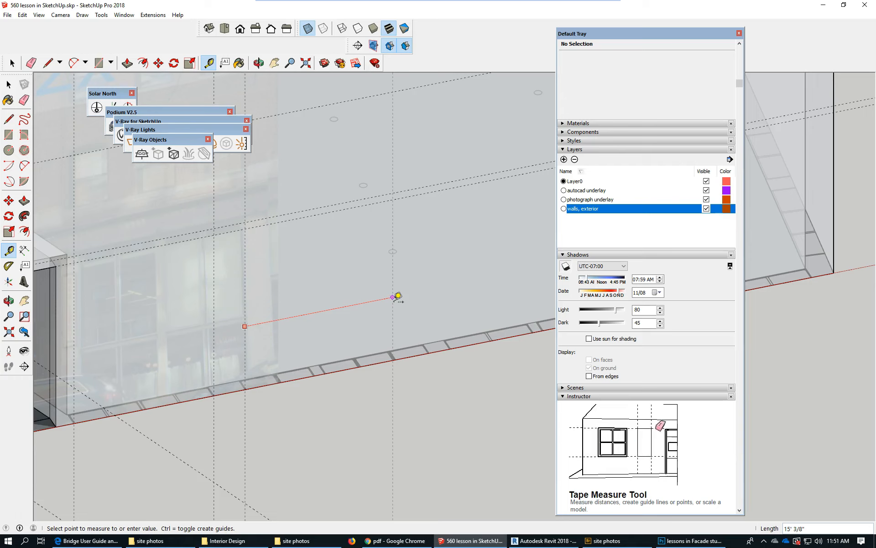
scroll(398, 340, up, 3)
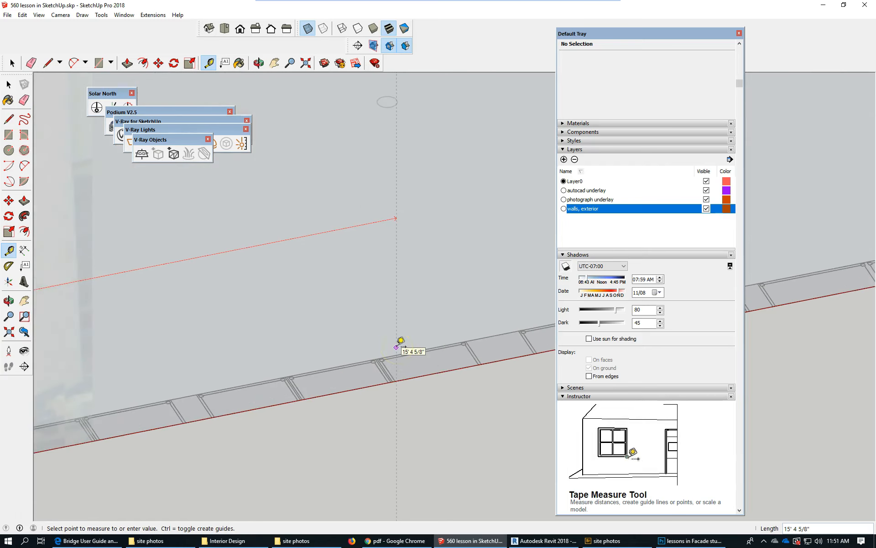
scroll(400, 342, down, 4)
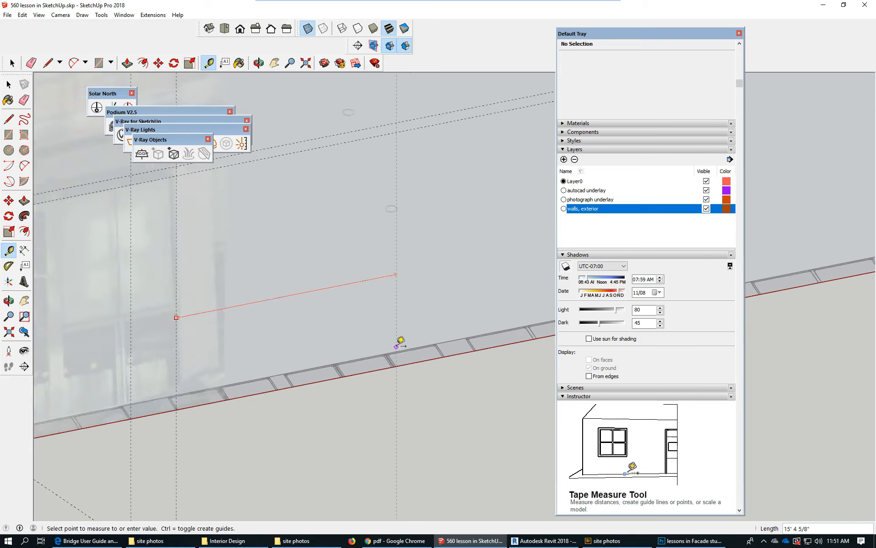
click(388, 349)
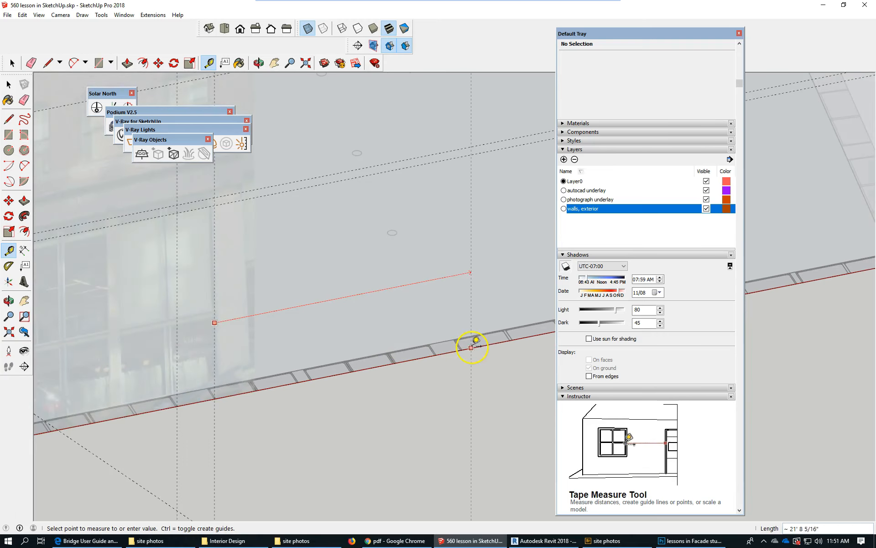
scroll(448, 350, up, 5)
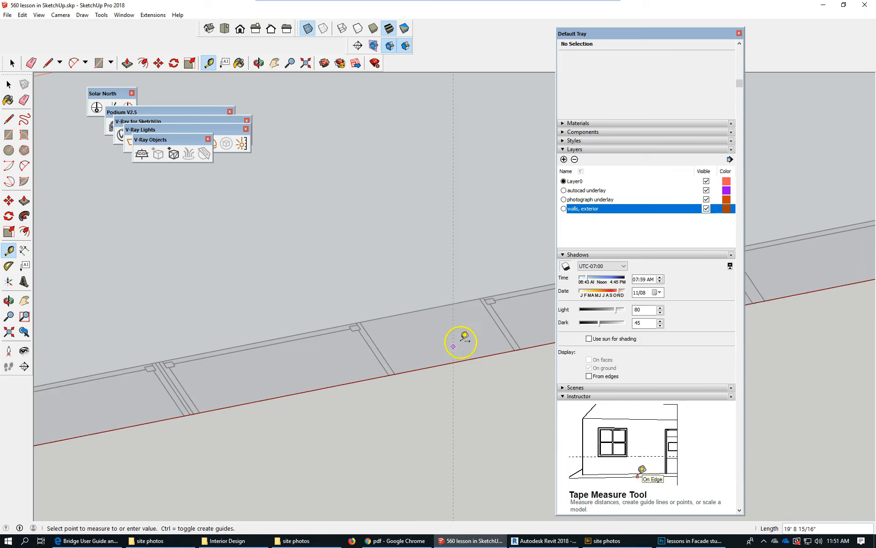
scroll(405, 288, down, 3)
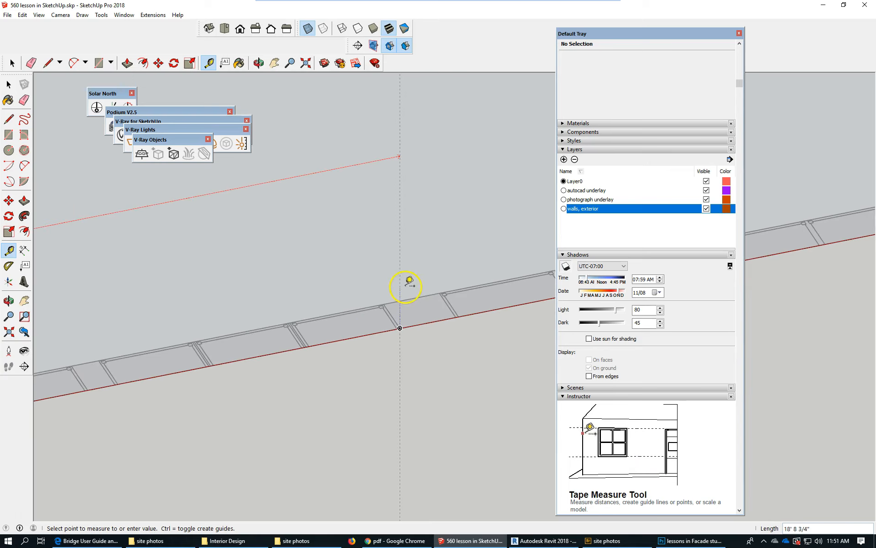
scroll(404, 327, up, 2)
click(395, 324)
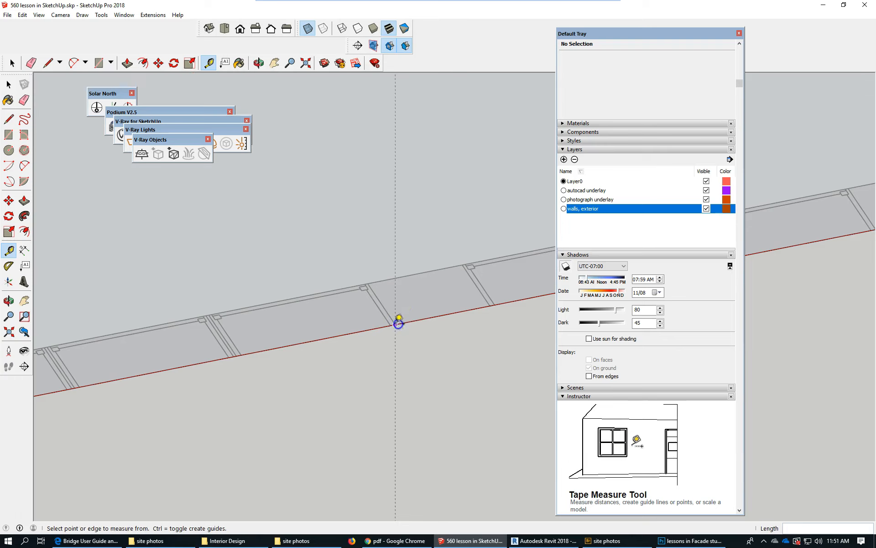
Offset a vertical guide from the second opening's far side to the adjacent plan mark where the third opening starts
click(396, 187)
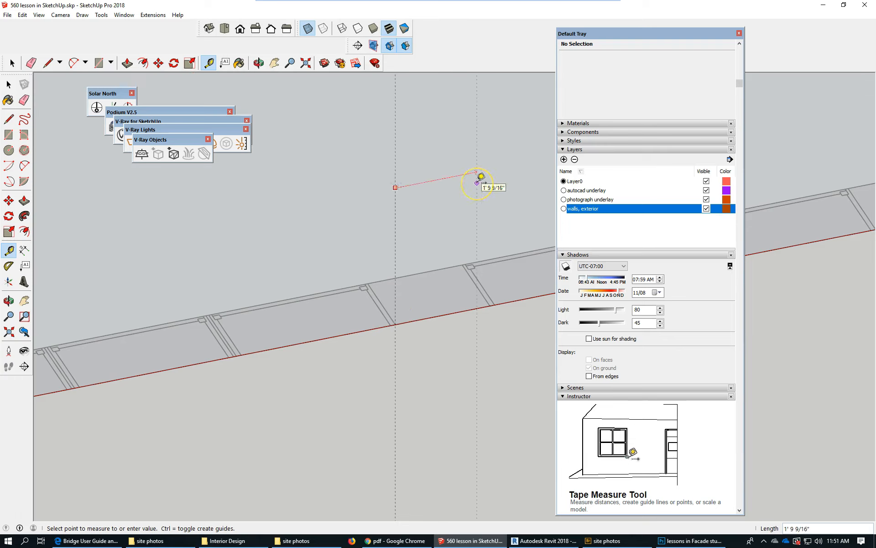
click(489, 297)
scroll(262, 281, down, 3)
scroll(279, 311, down, 3)
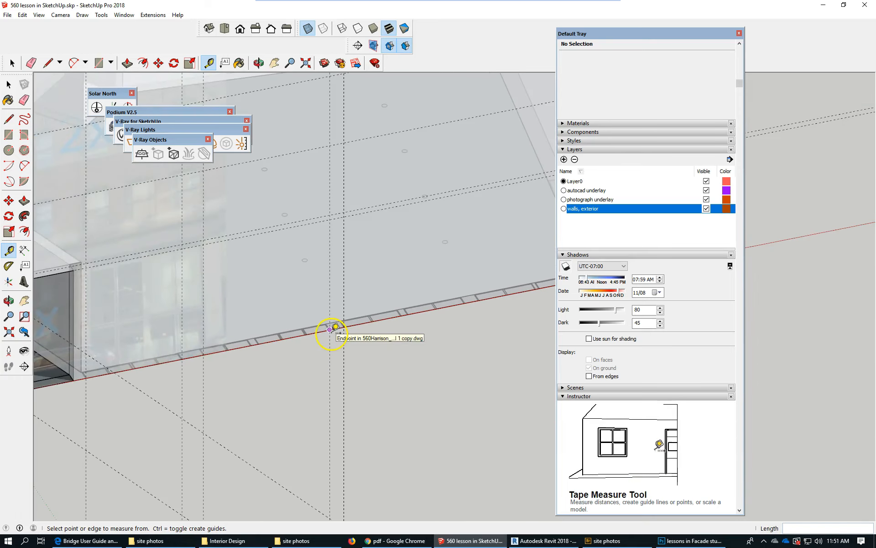
Offset a vertical guide from the third opening's start to the plan mark at its far side
scroll(356, 292, up, 5)
click(263, 274)
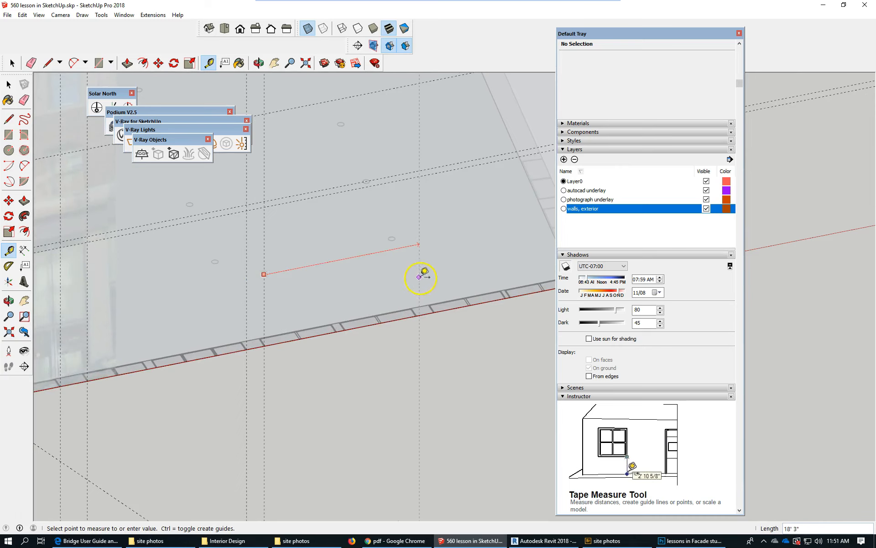
scroll(425, 305, up, 3)
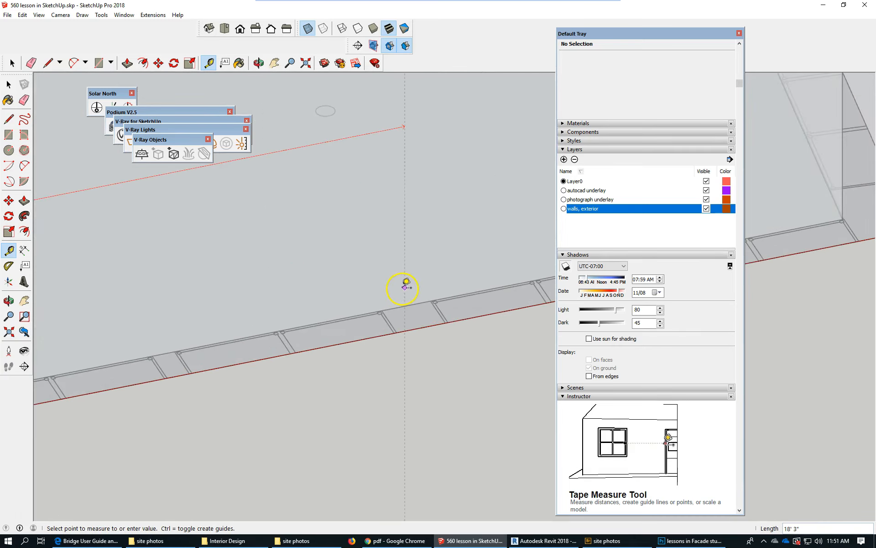
click(399, 334)
Offset a vertical guide from the third opening's far side to the plan mark where the fourth opening starts
click(396, 241)
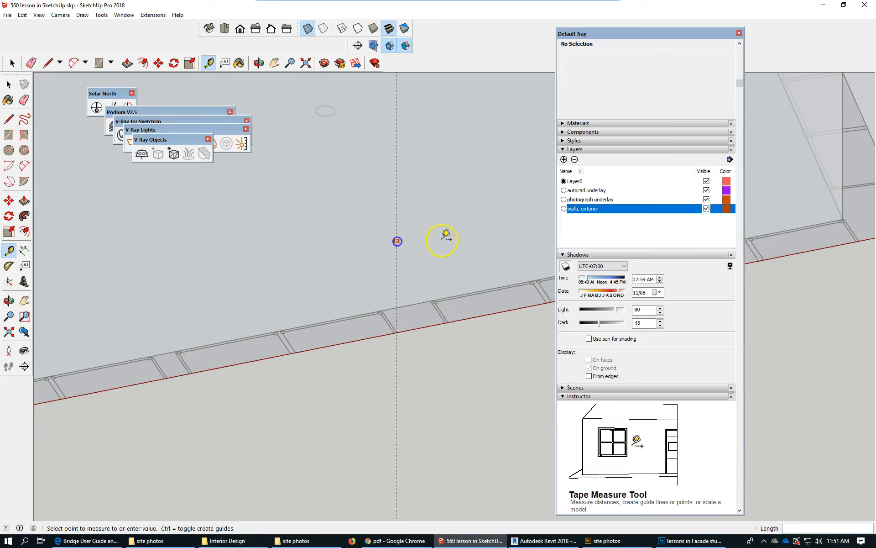
click(445, 321)
scroll(233, 241, down, 6)
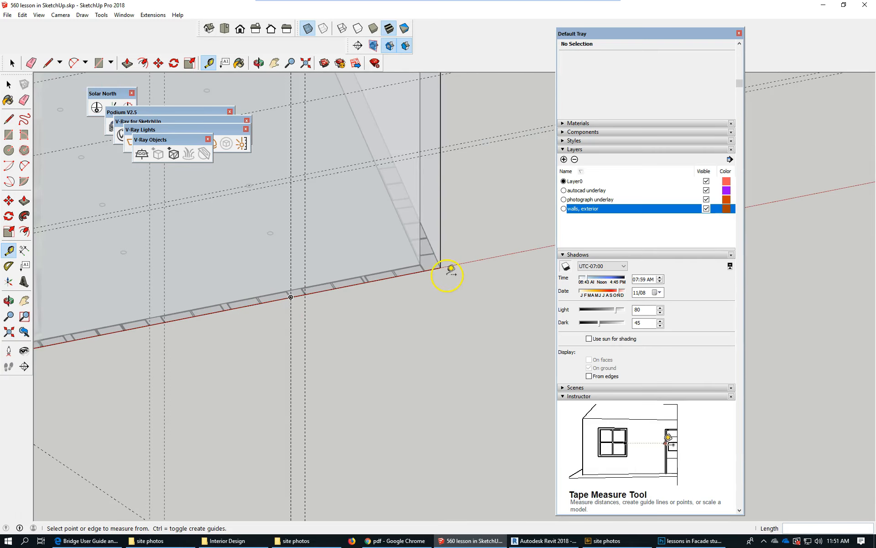
Offset a vertical guide inward from the front wall's far corner edge to the last storefront mark on the plan
scroll(473, 271, down, 2)
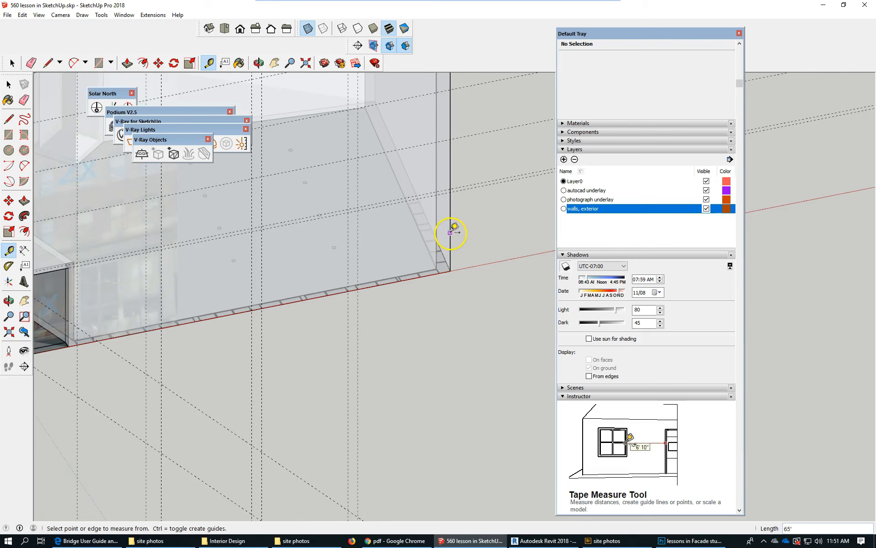
scroll(449, 230, up, 1)
drag(450, 232, 426, 261)
scroll(426, 262, up, 2)
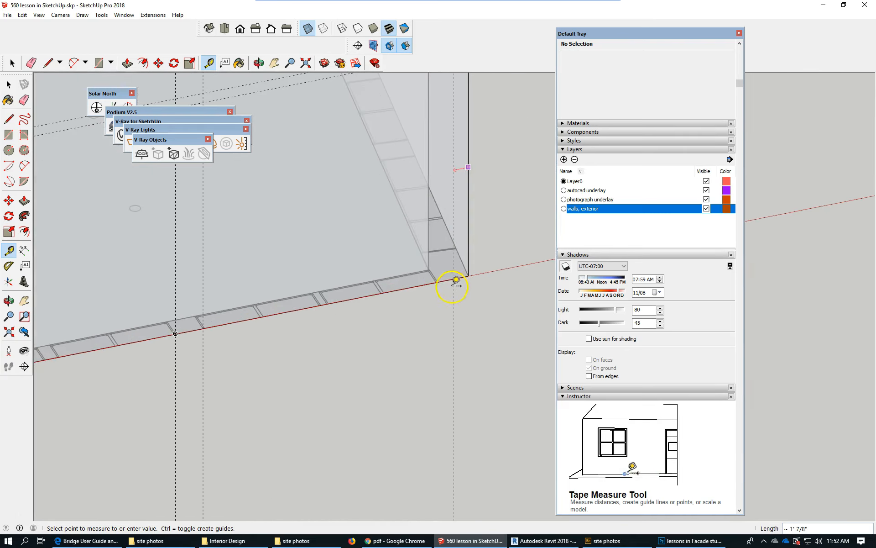
scroll(437, 282, up, 2)
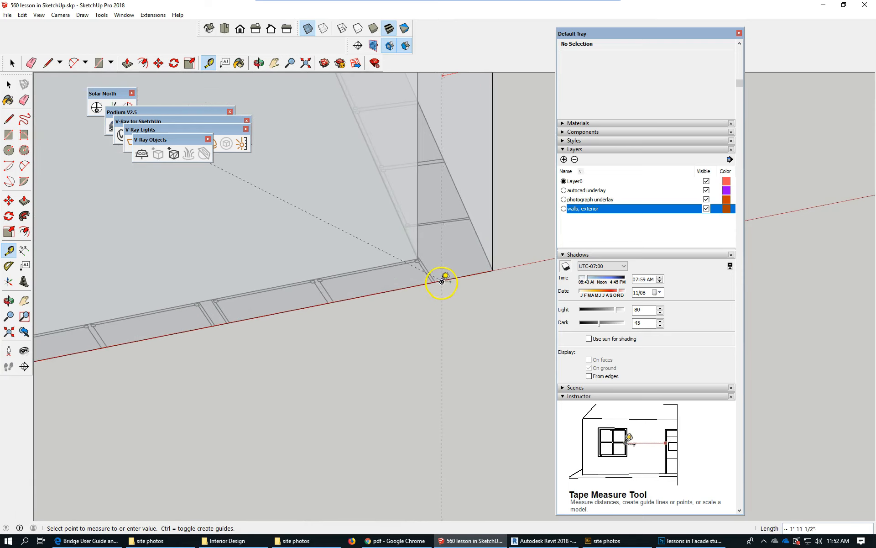
click(437, 283)
scroll(479, 352, down, 4)
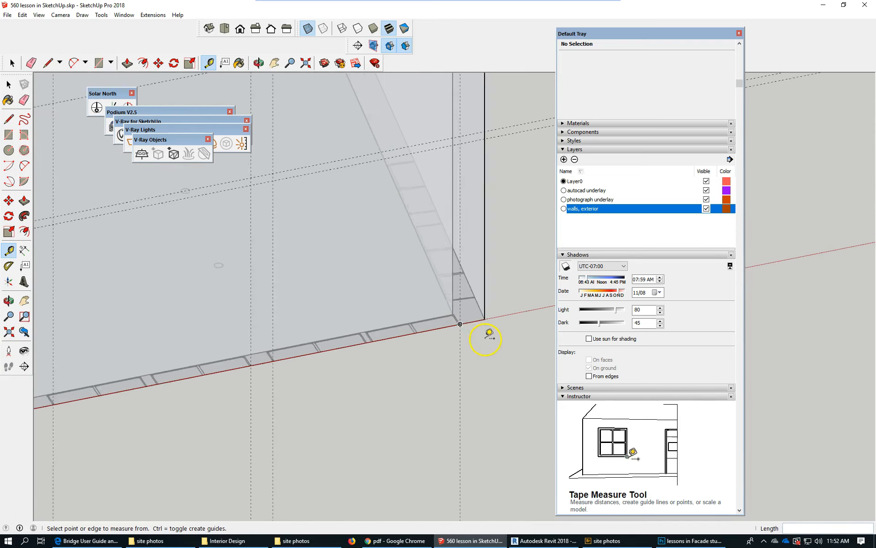
Measure the widths of the storefront openings between their pairs of vertical guides along the front wall
scroll(352, 268, down, 2)
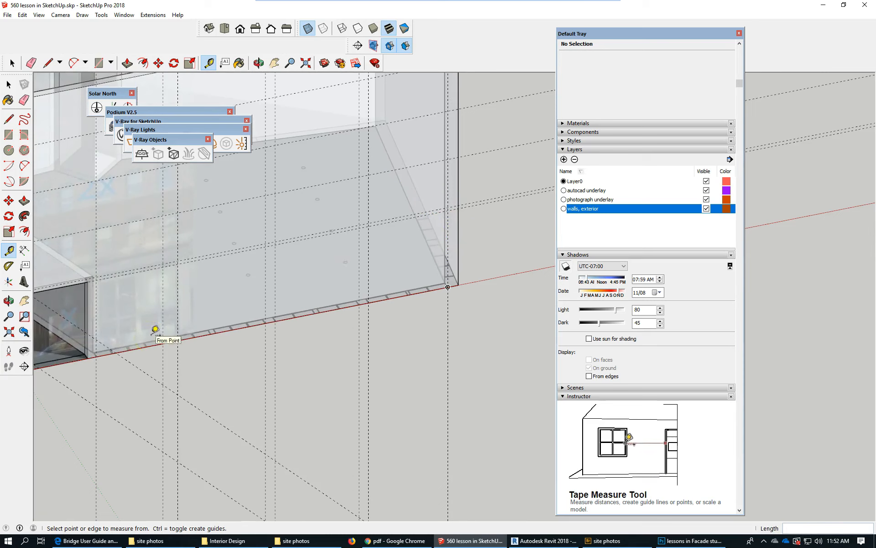
click(368, 244)
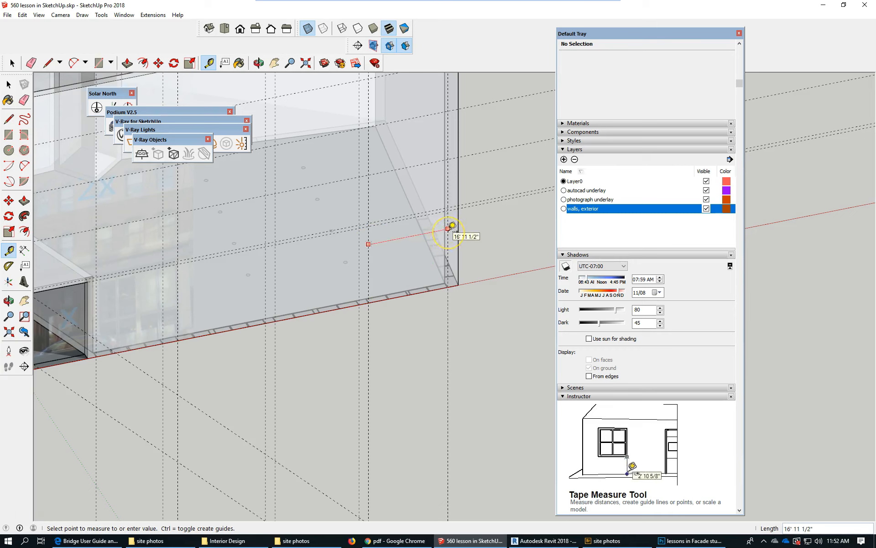
click(277, 261)
click(275, 265)
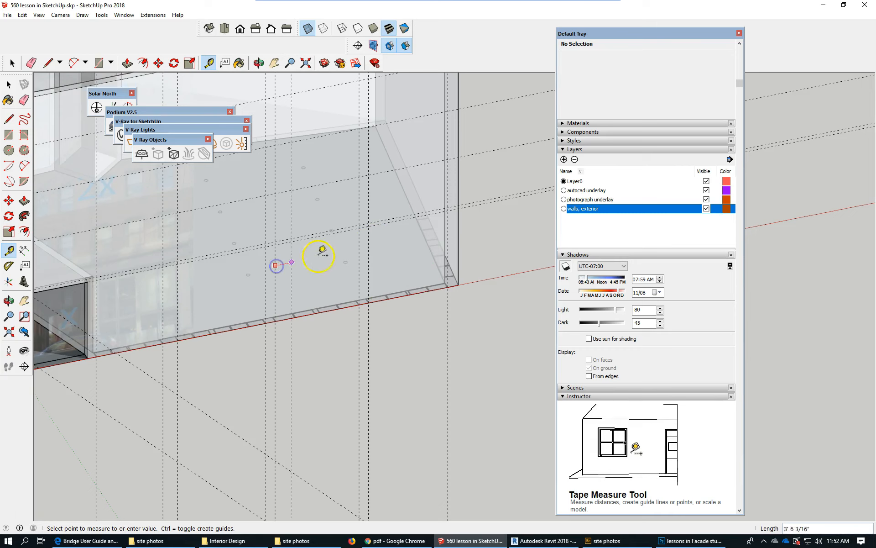
click(359, 248)
click(178, 284)
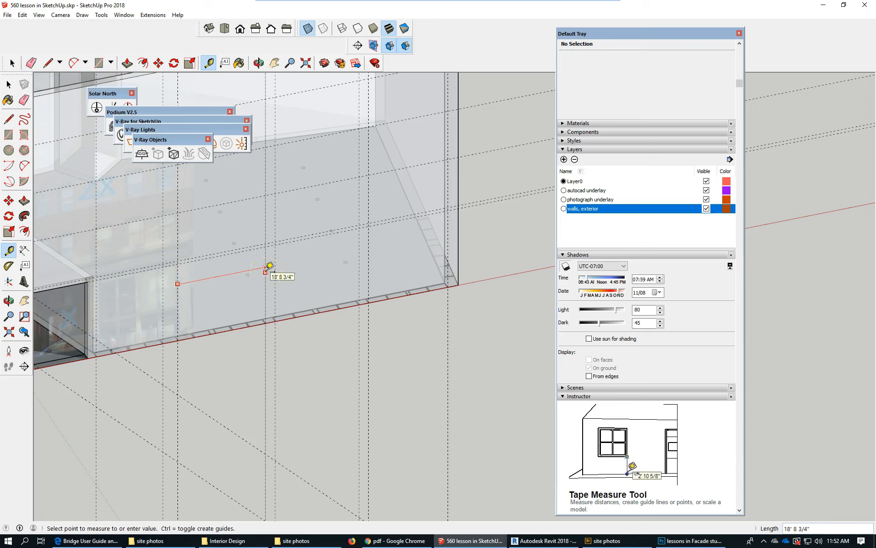
click(270, 265)
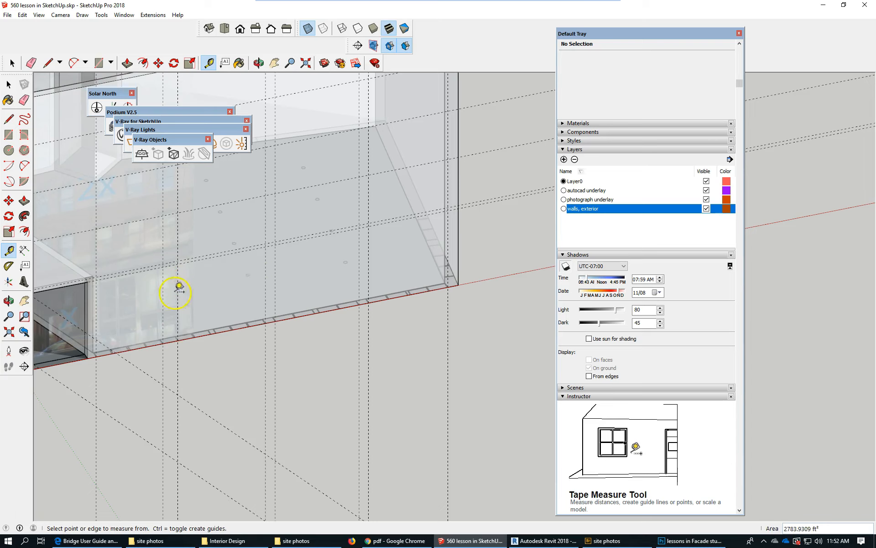
click(96, 299)
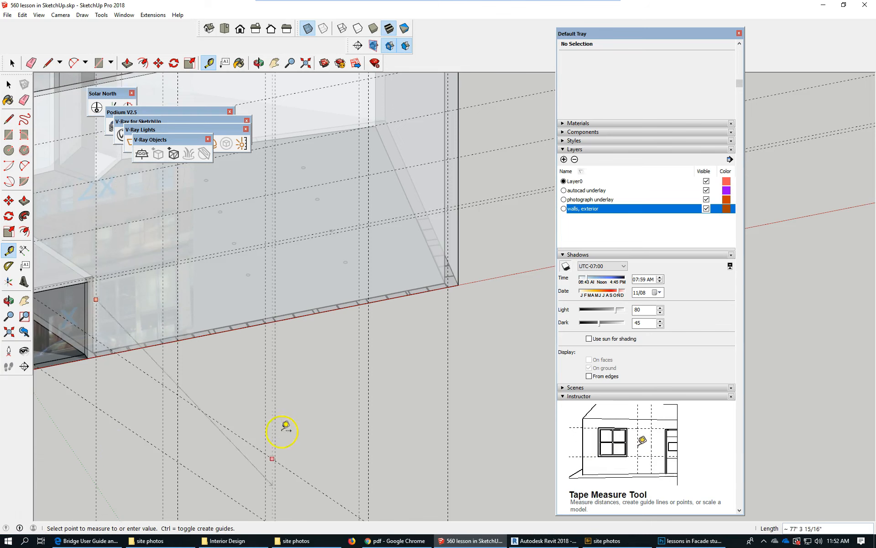
click(163, 99)
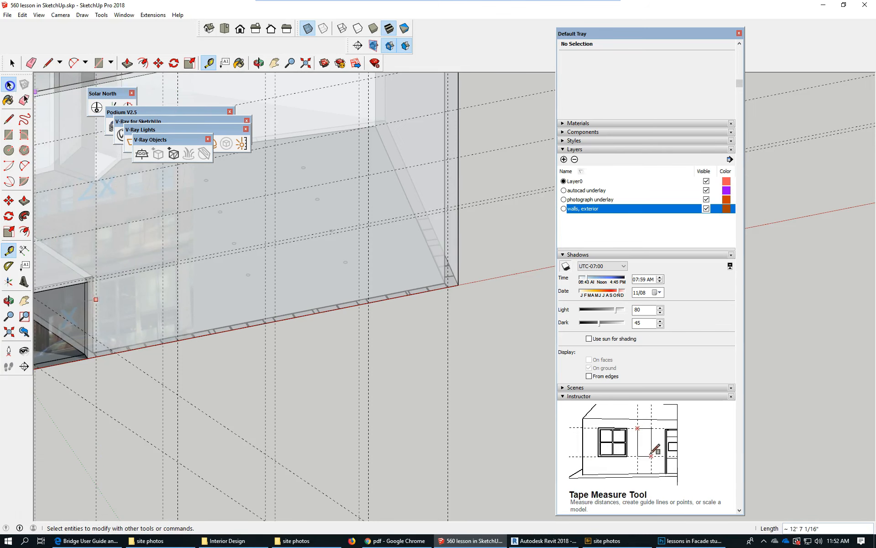
click(8, 85)
middle_drag(385, 446, 210, 386)
middle_drag(160, 323, 323, 463)
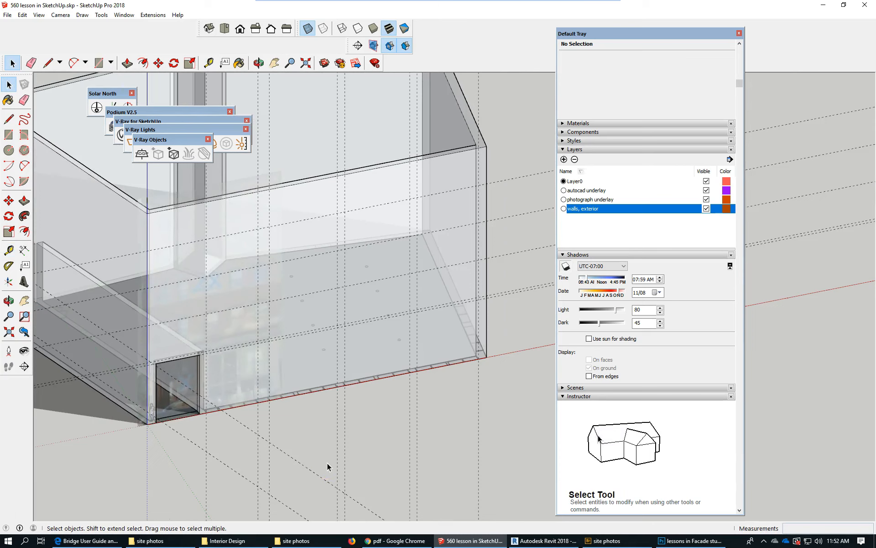
click(318, 462)
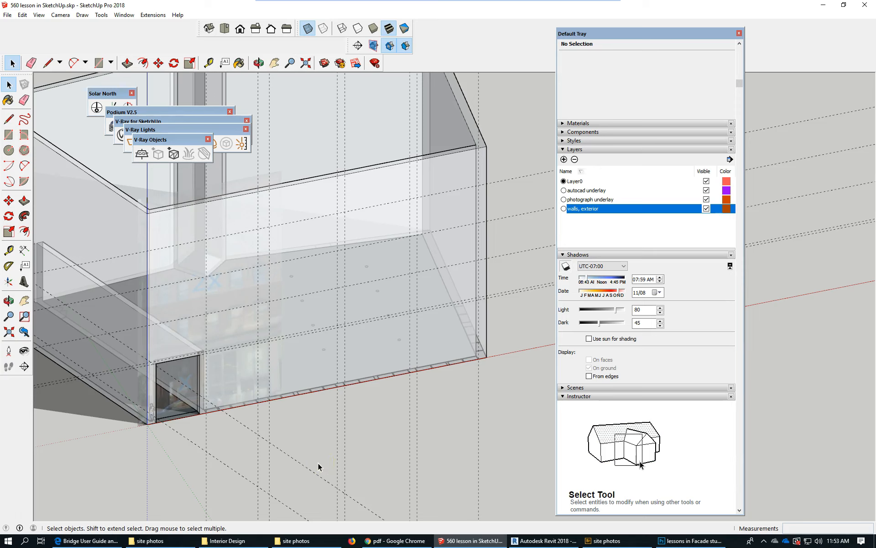
click(294, 462)
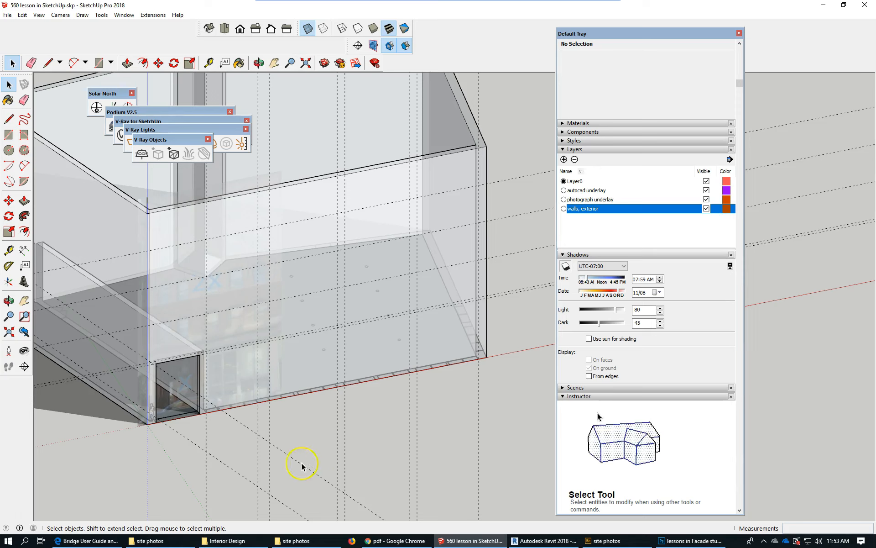